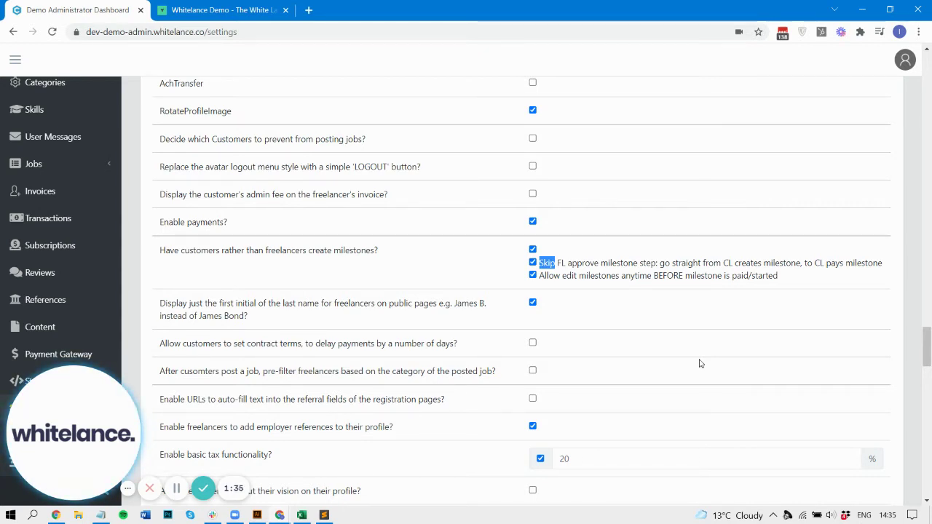
# Step: Examine the option for customers to create milestones and its sub-options for skipping freelancer approval and editing milestones before payment
pyautogui.click(547, 263)
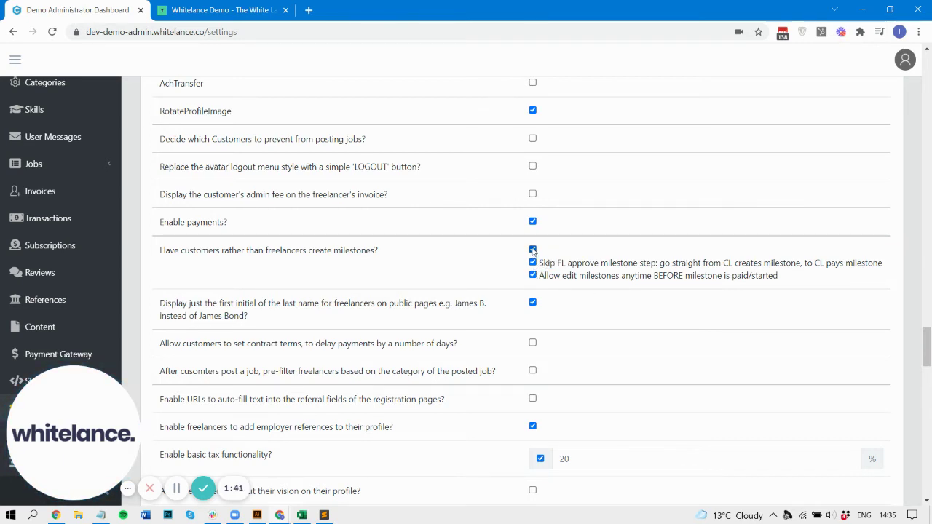
pyautogui.moveTo(212, 250); pyautogui.dragTo(341, 253)
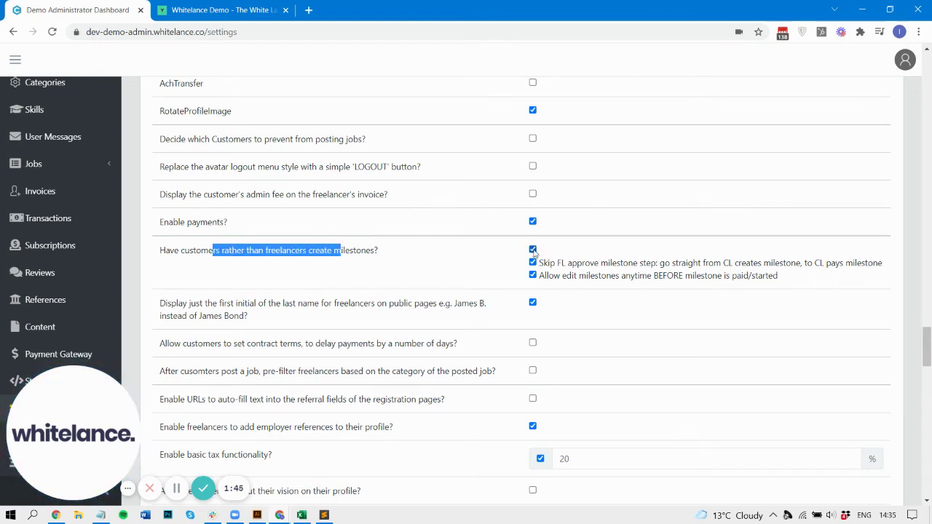
pyautogui.moveTo(539, 267); pyautogui.dragTo(639, 266)
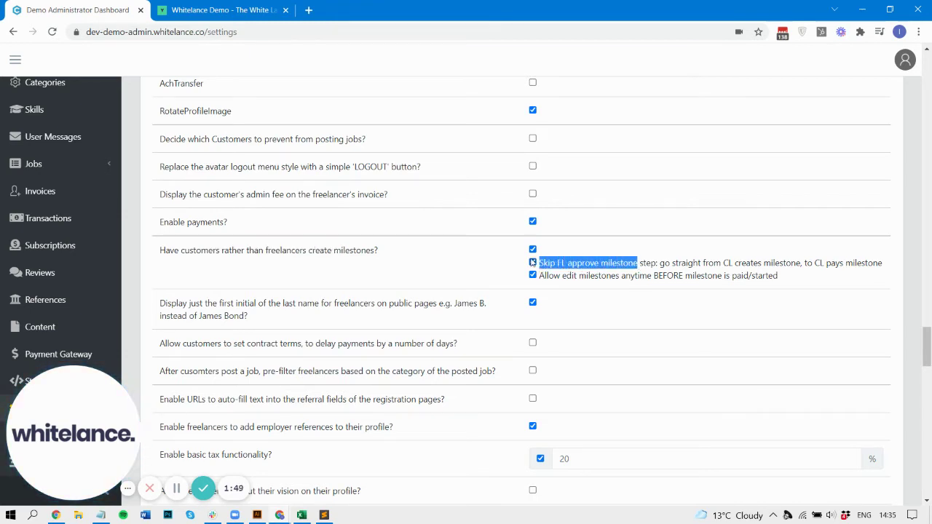
pyautogui.click(540, 280)
pyautogui.moveTo(539, 278); pyautogui.dragTo(620, 276)
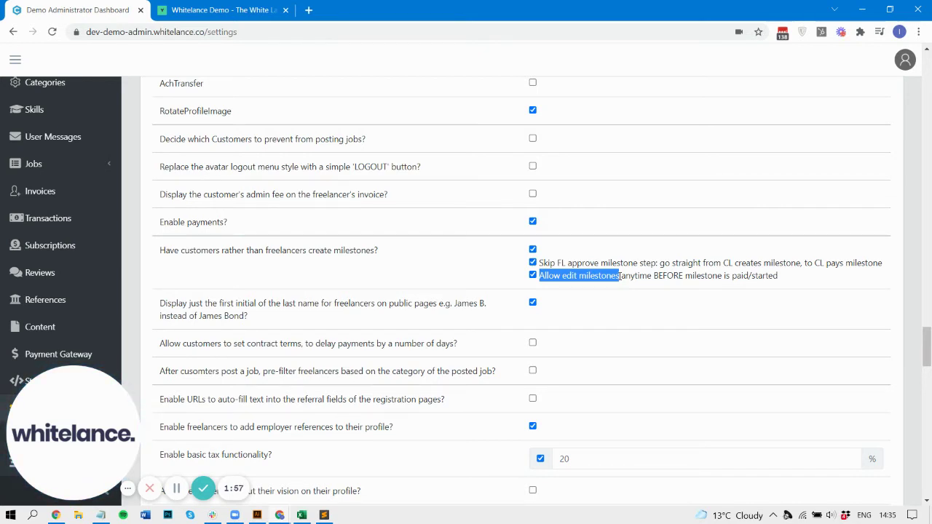
pyautogui.click(540, 275)
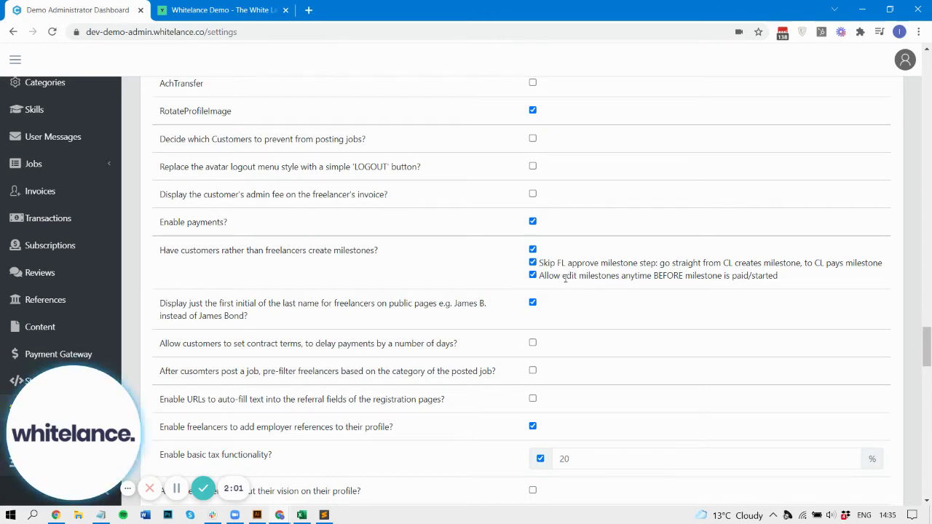
pyautogui.moveTo(563, 276); pyautogui.dragTo(647, 276)
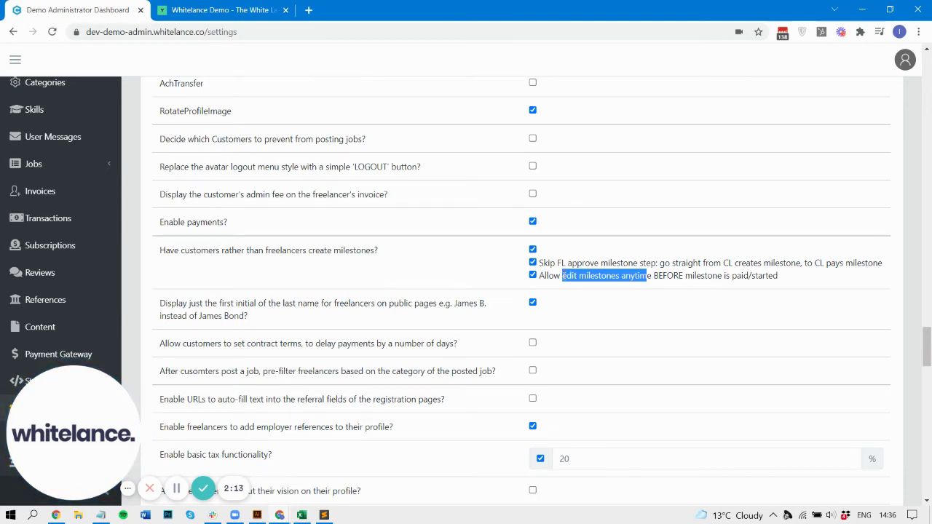
# Step: Switch to the Whitelance Demo customer site and add an individual milestone named "Test milestone to be auto-approved by FL" with a cost of 10
pyautogui.click(219, 9)
pyautogui.scroll(-3, 548, 356)
pyautogui.scroll(-1, 548, 356)
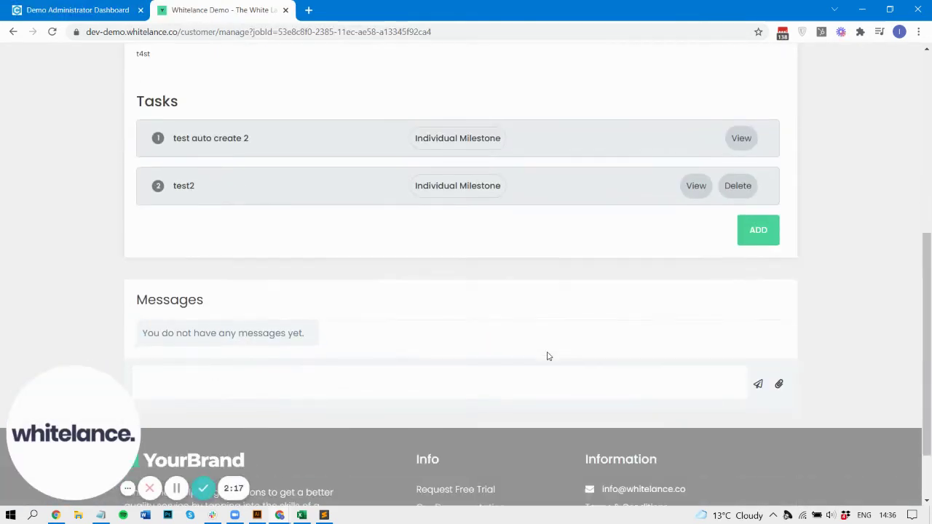
pyautogui.click(758, 232)
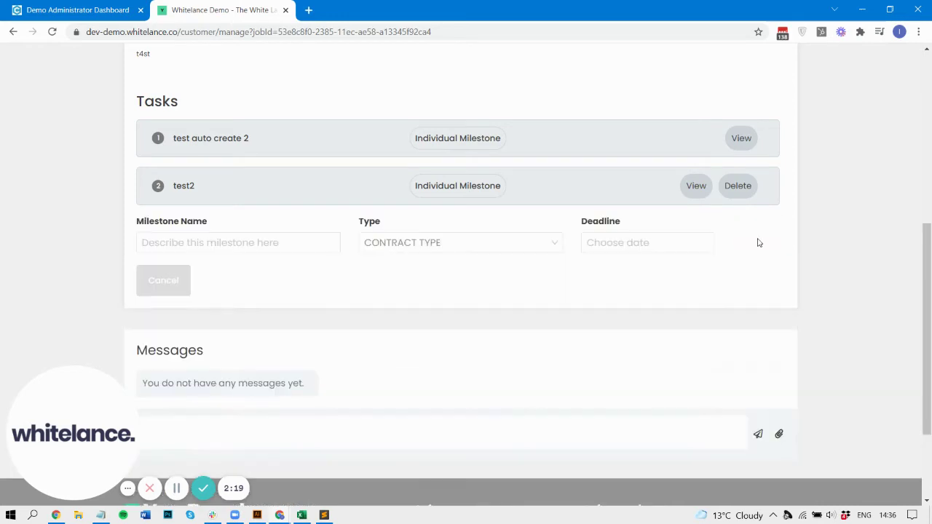
pyautogui.click(232, 240)
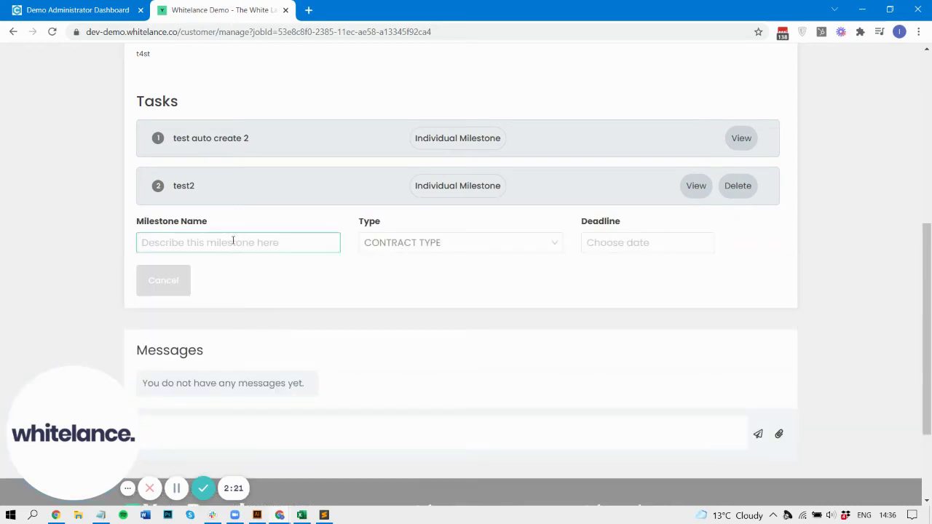
pyautogui.write('Test ')
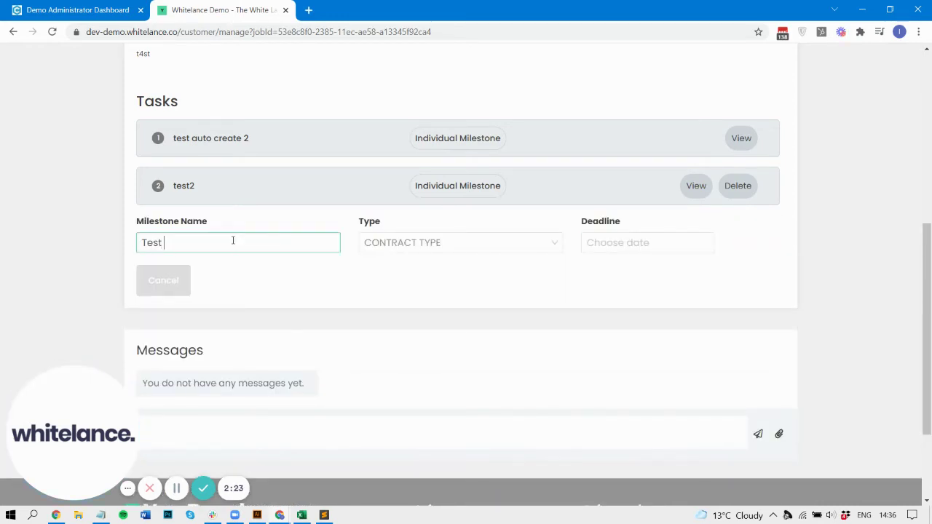
pyautogui.write('milestone to be auto-approved by Fl')
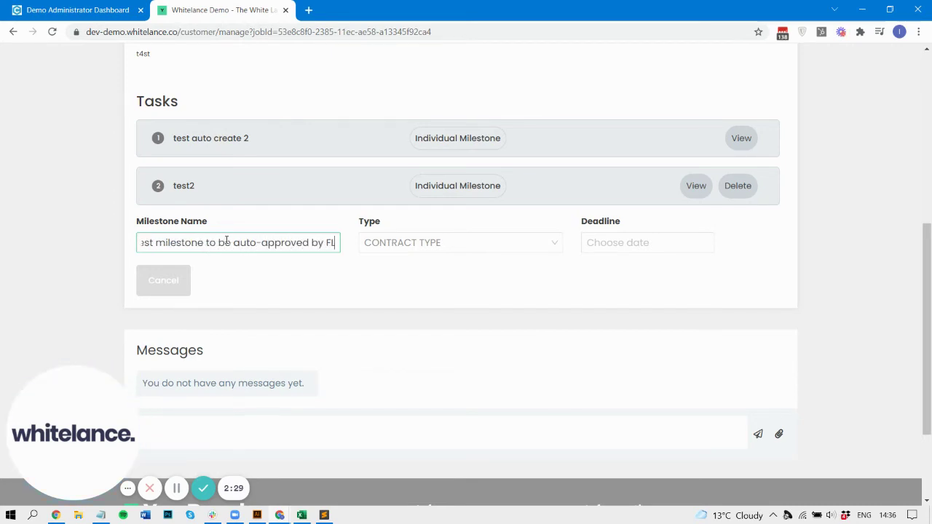
pyautogui.click(410, 245)
pyautogui.click(400, 288)
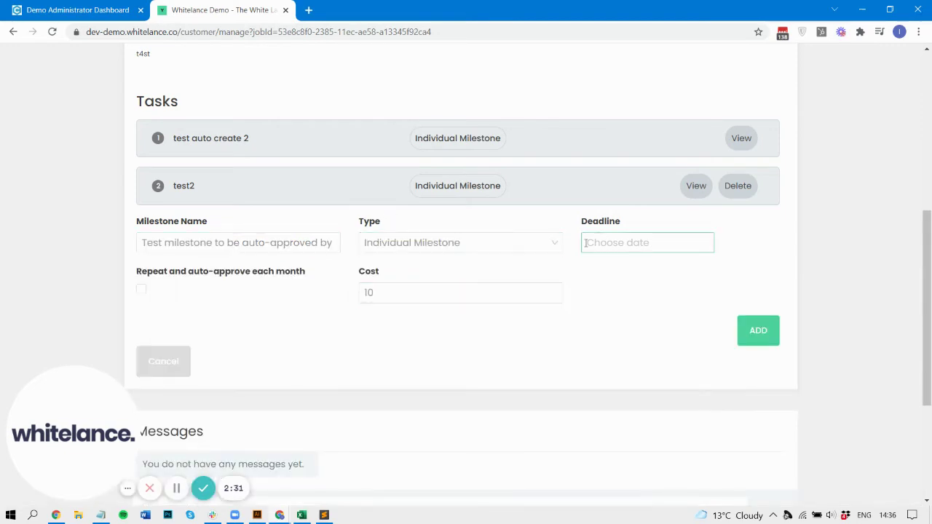
pyautogui.click(396, 292)
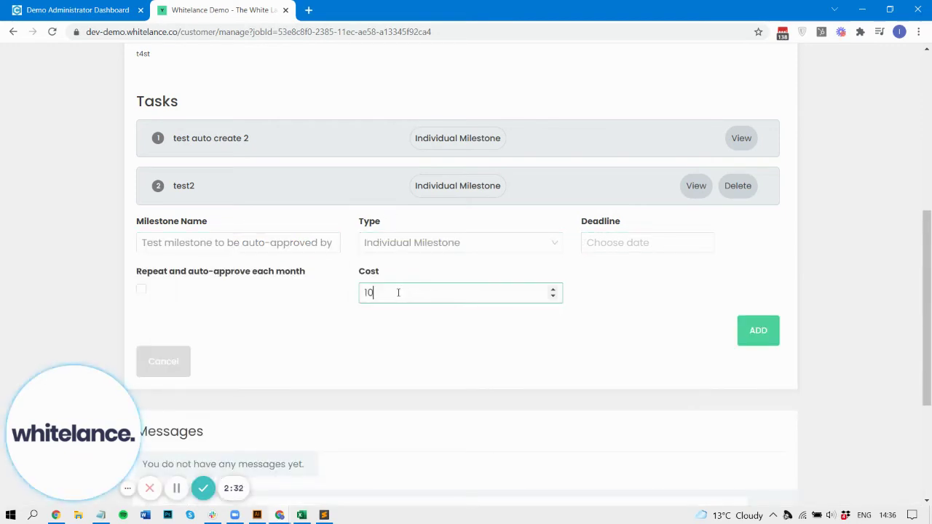
pyautogui.click(739, 330)
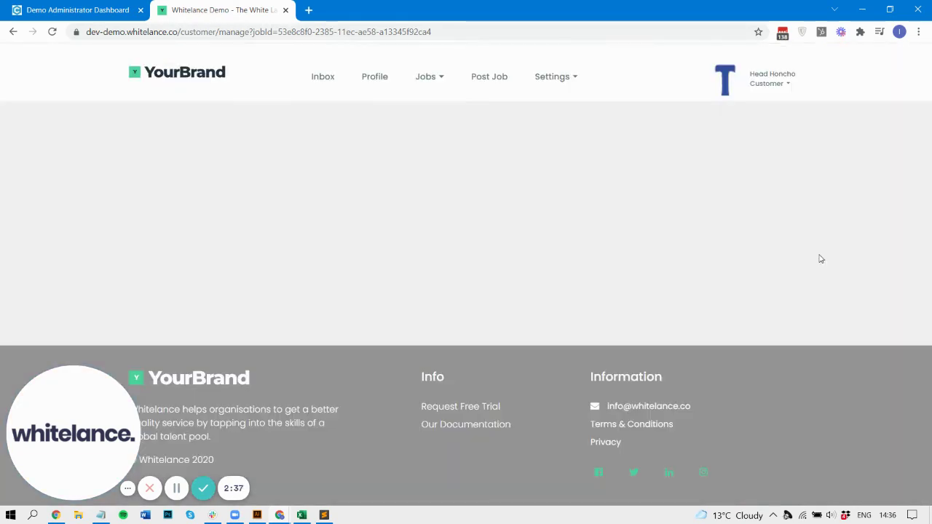
# Step: Open the details of the milestone "Test milestone to be auto-approved by FL" and pay for it, acknowledging the payment
pyautogui.scroll(-4, 821, 259)
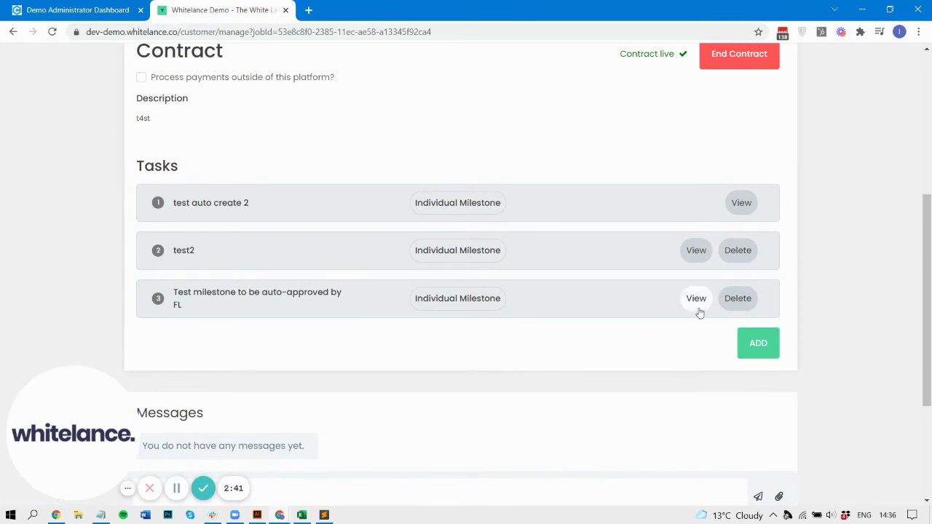
pyautogui.click(698, 299)
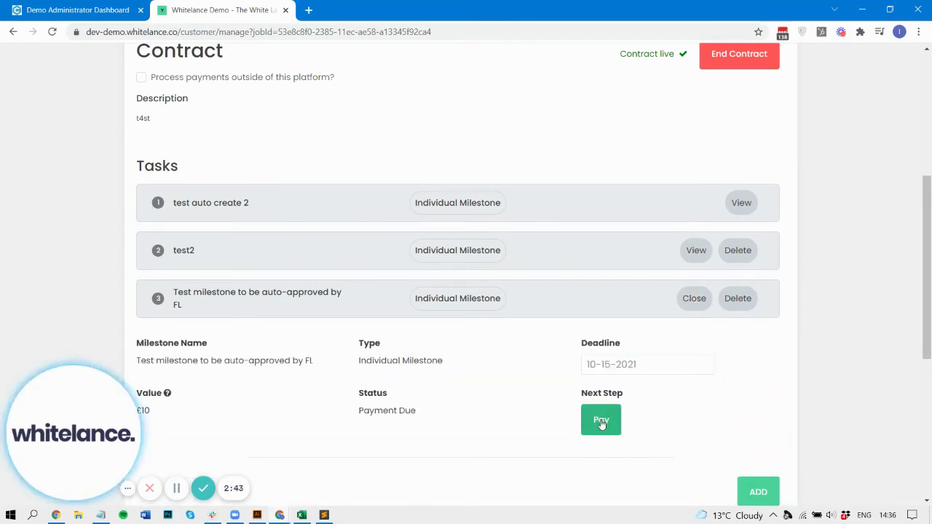
pyautogui.scroll(-2, 602, 423)
pyautogui.scroll(-1, 602, 424)
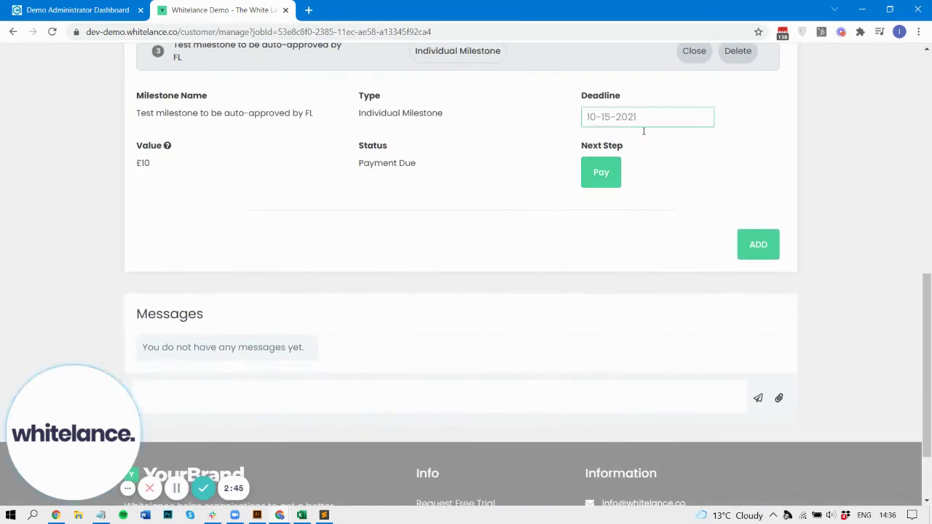
pyautogui.click(593, 177)
pyautogui.click(461, 268)
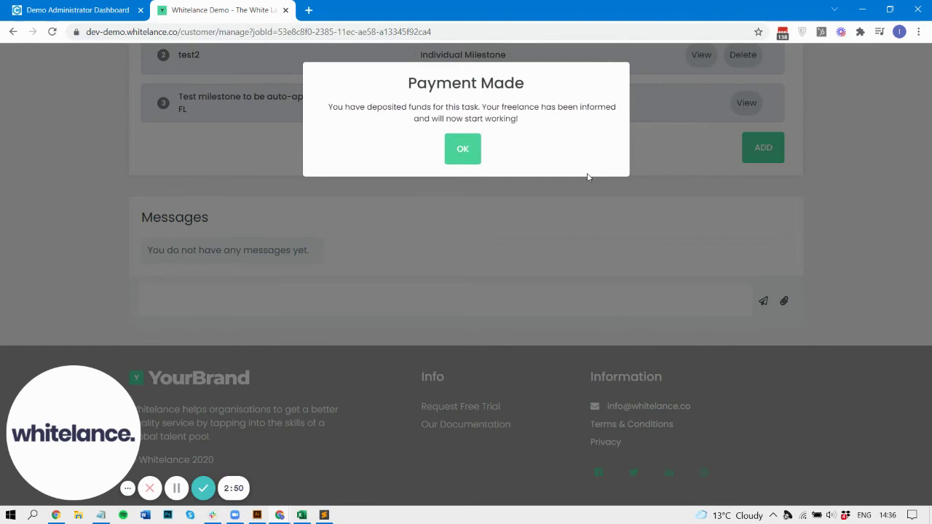
pyautogui.click(463, 149)
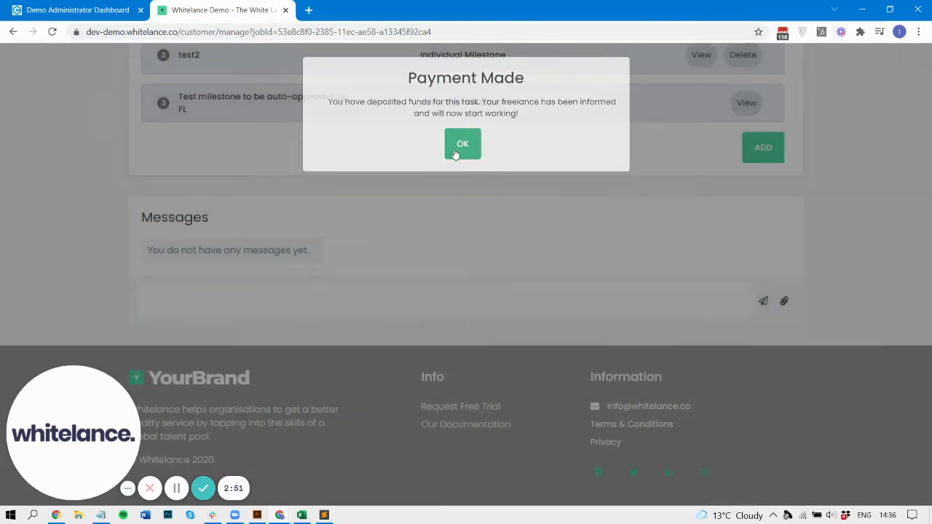
# Step: Reopen the paid milestone "Test milestone to be auto-approved by FL" and approve it
pyautogui.click(736, 103)
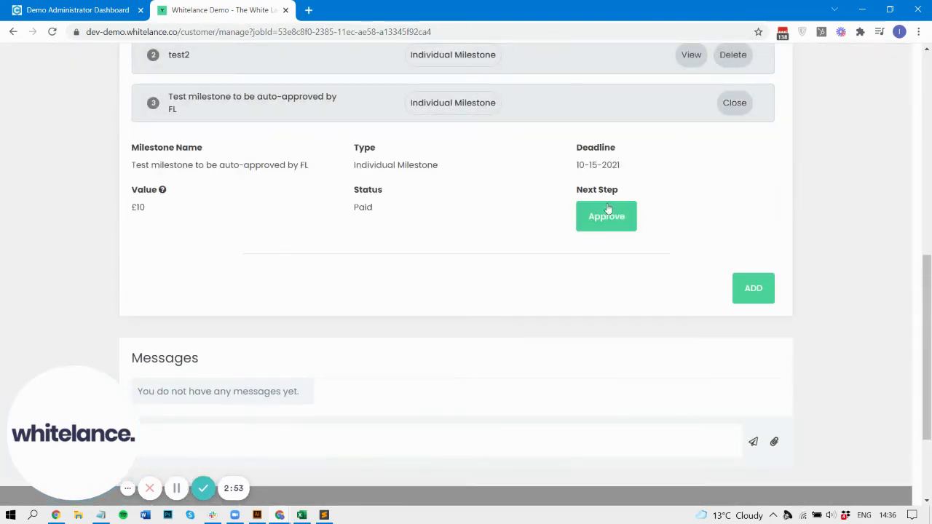
pyautogui.click(603, 217)
pyautogui.click(462, 182)
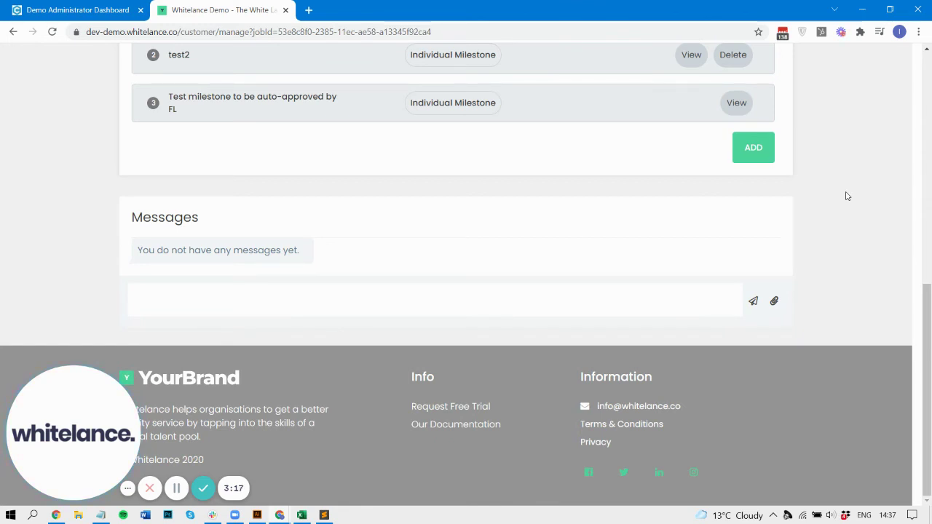
# Step: Check the status and next step in the details of the third milestone, and close them
pyautogui.click(736, 103)
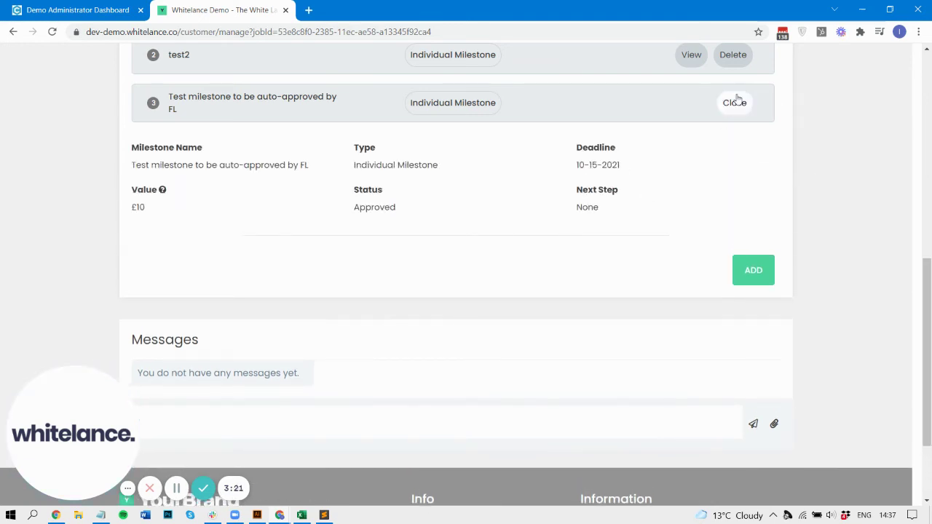
pyautogui.scroll(-1, 692, 180)
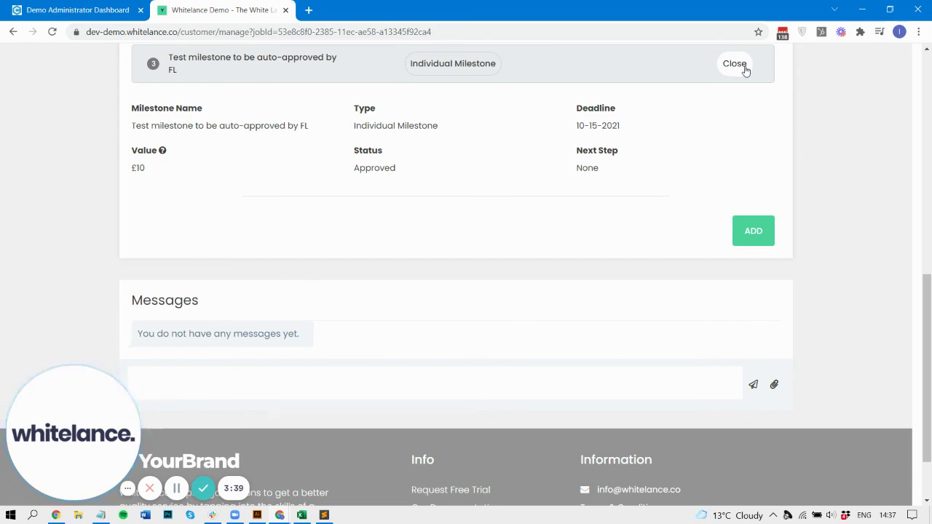
pyautogui.click(746, 70)
# Step: Add an individual milestone named "test milestone to be deleted" with a cost of 10 to the contract's tasks
pyautogui.click(755, 145)
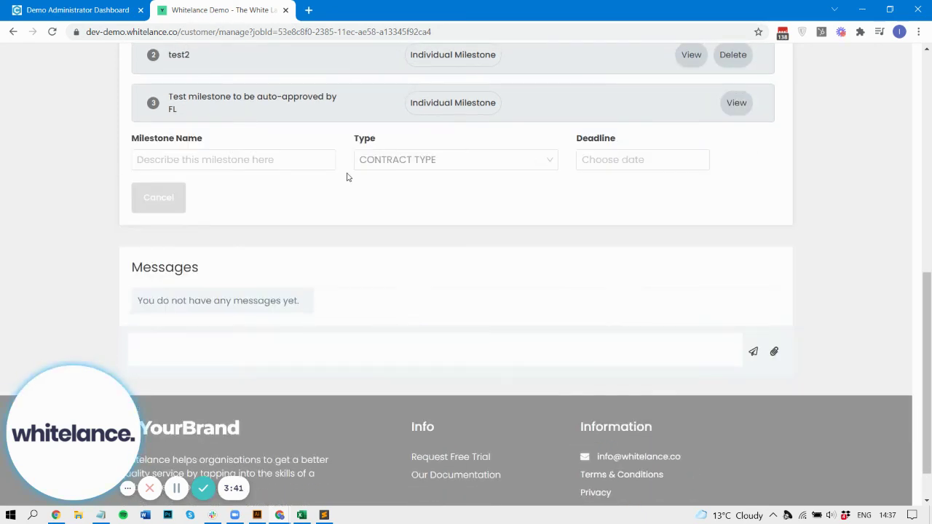
pyautogui.click(265, 159)
pyautogui.write('test mile')
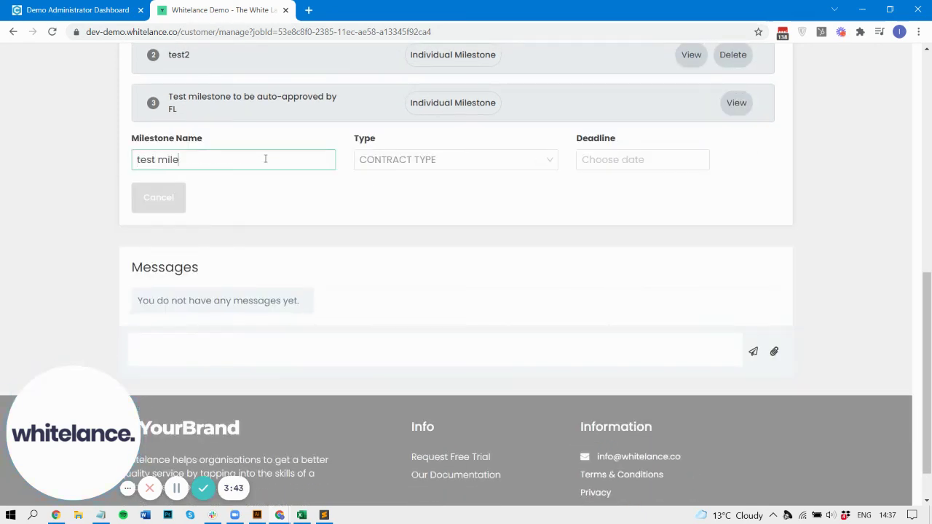
pyautogui.write('ston e to be deleted')
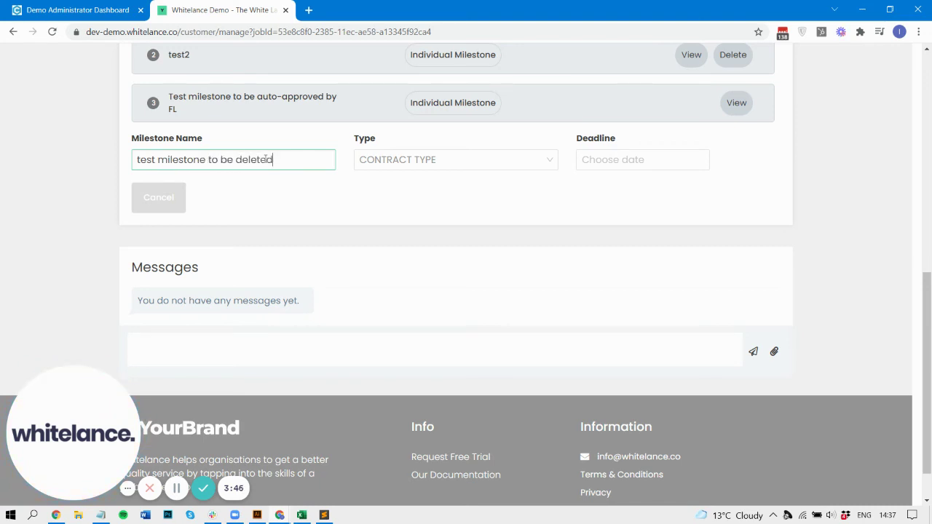
pyautogui.click(398, 168)
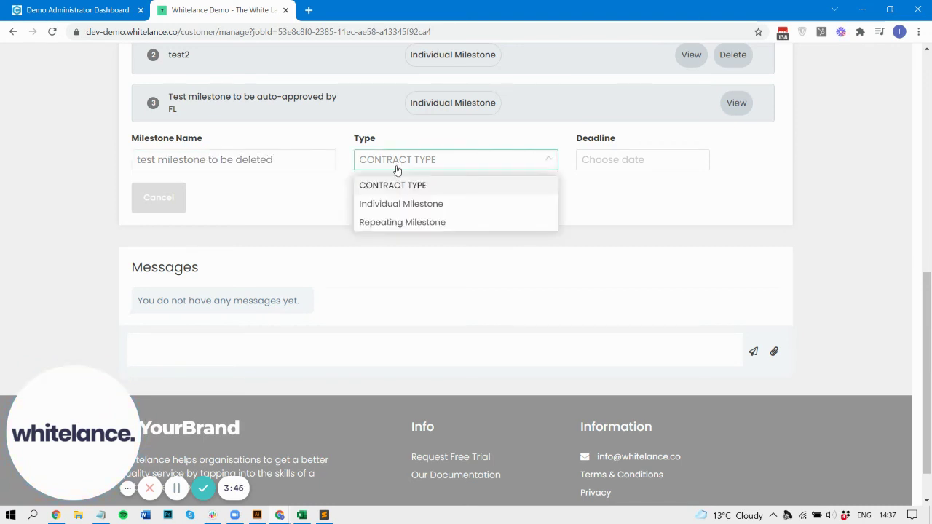
pyautogui.click(400, 204)
pyautogui.click(597, 166)
pyautogui.click(419, 216)
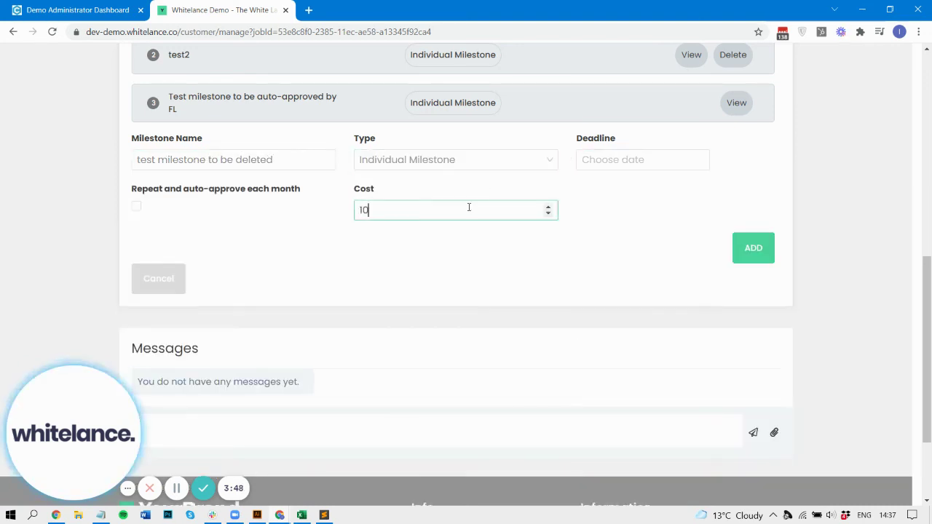
pyautogui.click(754, 247)
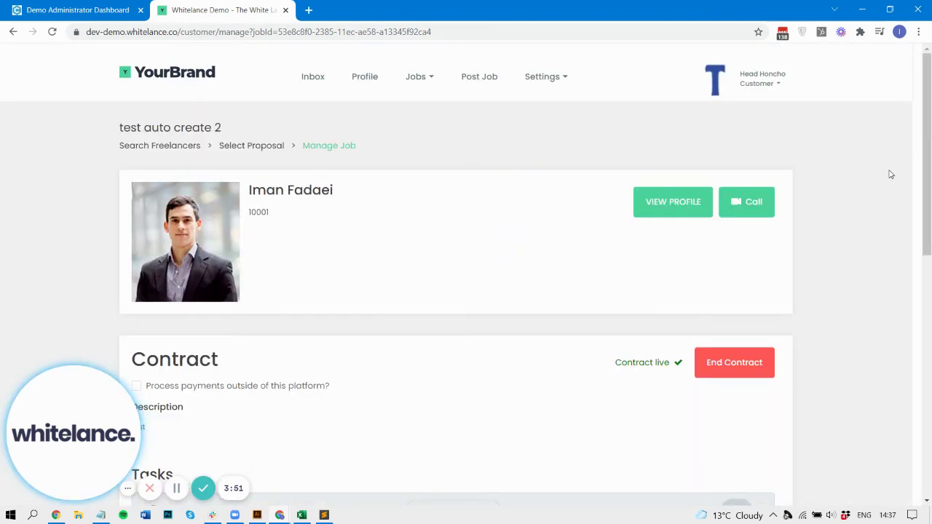
# Step: View the details of the milestone "test milestone to be deleted" and delete it, confirming the end of the task
pyautogui.scroll(-7, 891, 174)
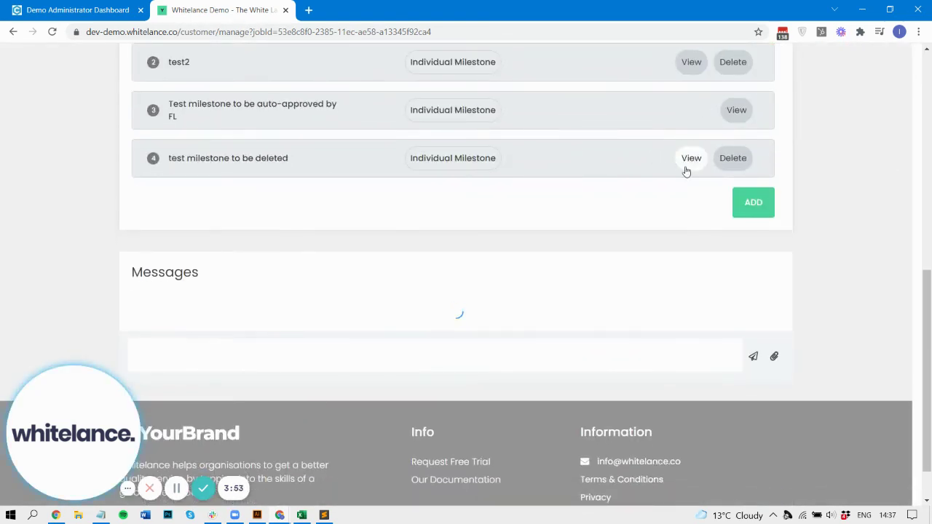
pyautogui.click(693, 166)
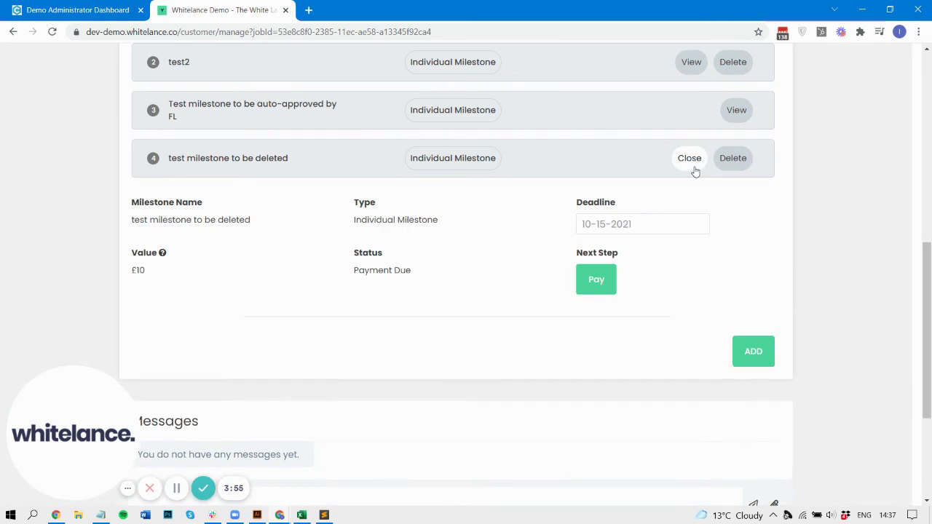
pyautogui.click(734, 161)
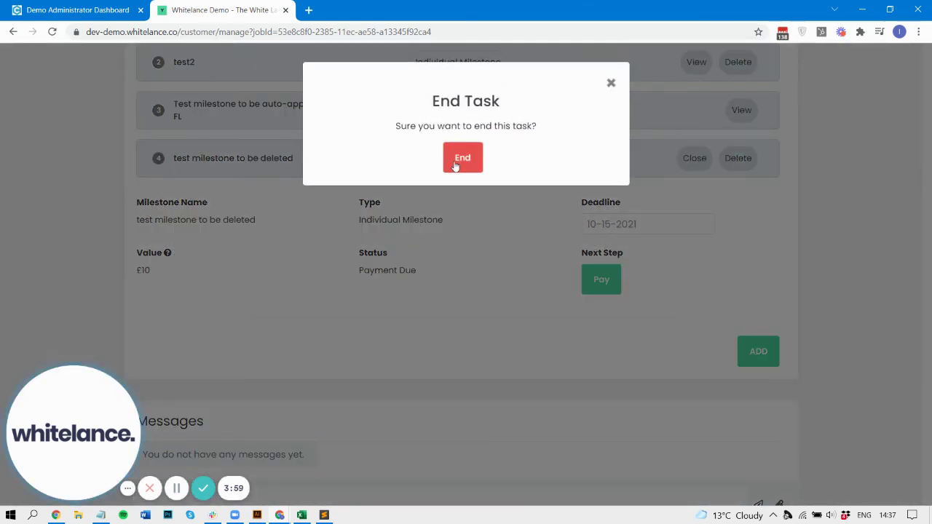
pyautogui.moveTo(437, 102); pyautogui.dragTo(531, 127)
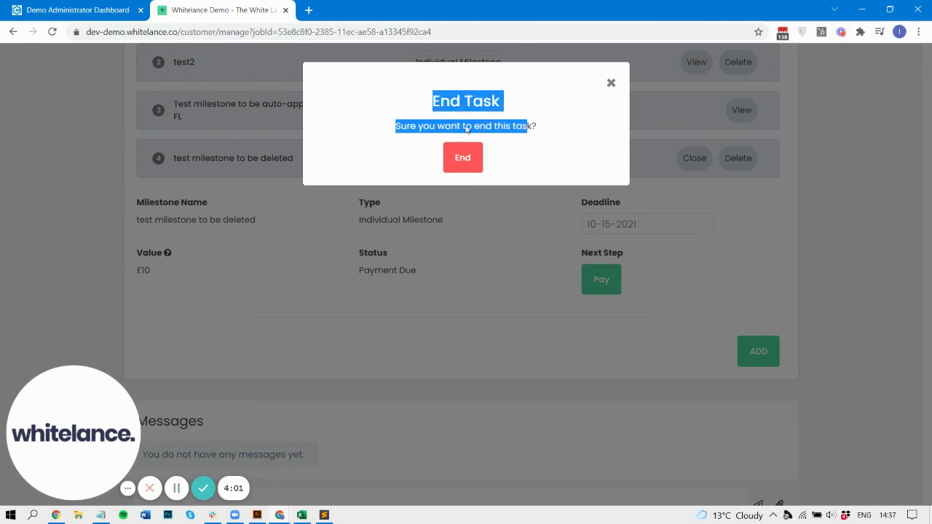
pyautogui.click(466, 159)
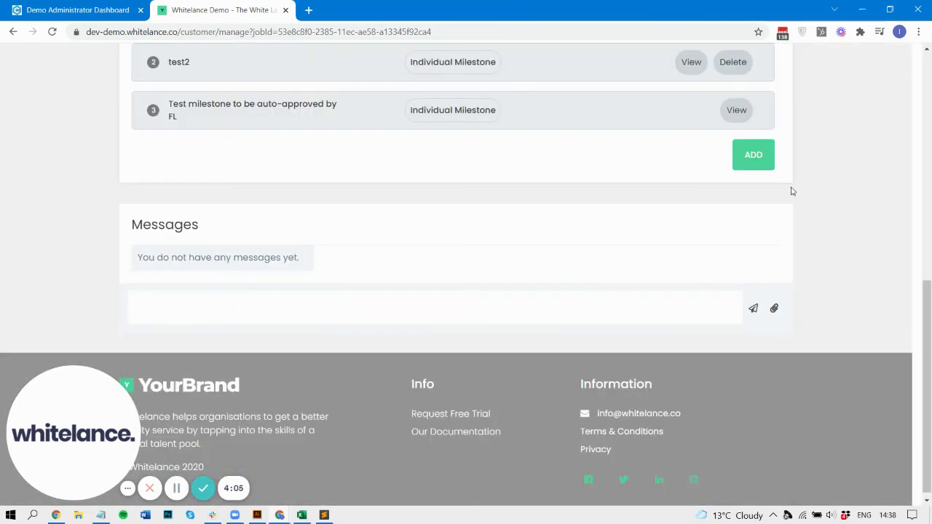
# Step: Return to the milestone options in the Demo Administrator Dashboard settings
pyautogui.scroll(2, 793, 191)
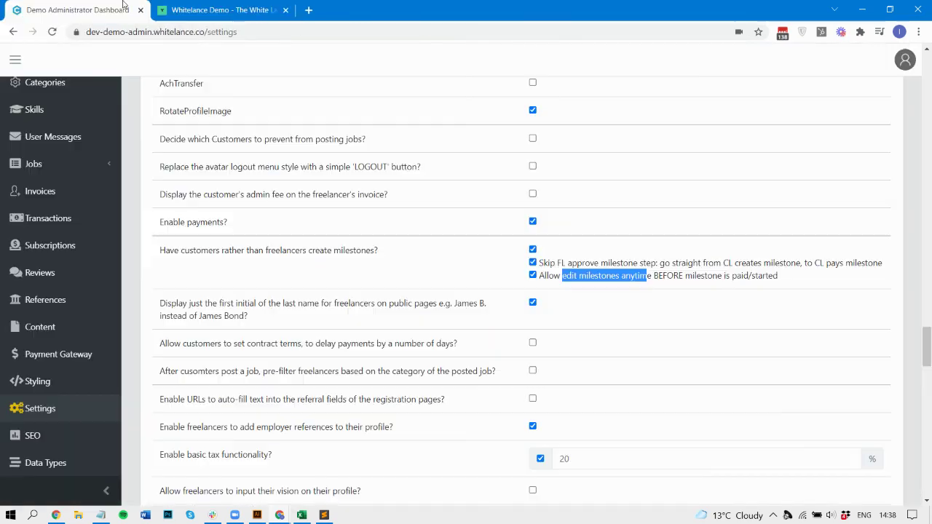
pyautogui.click(73, 10)
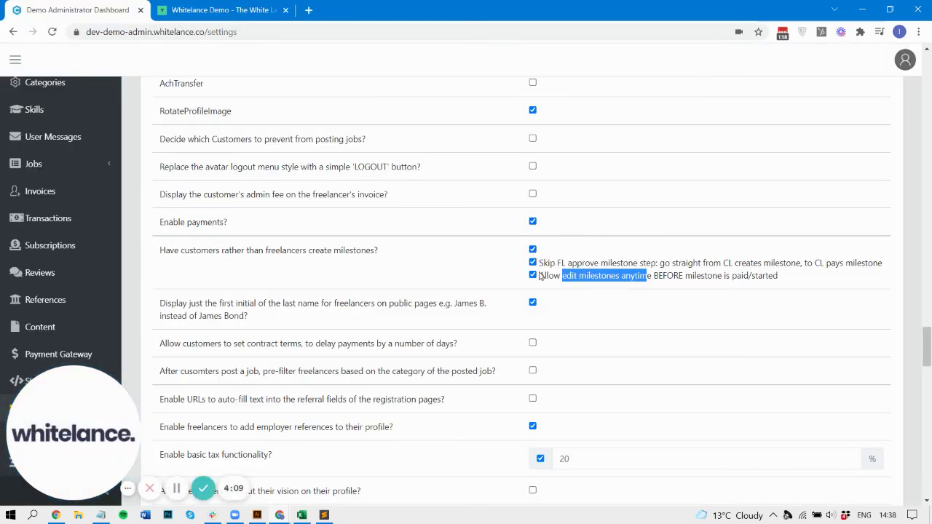